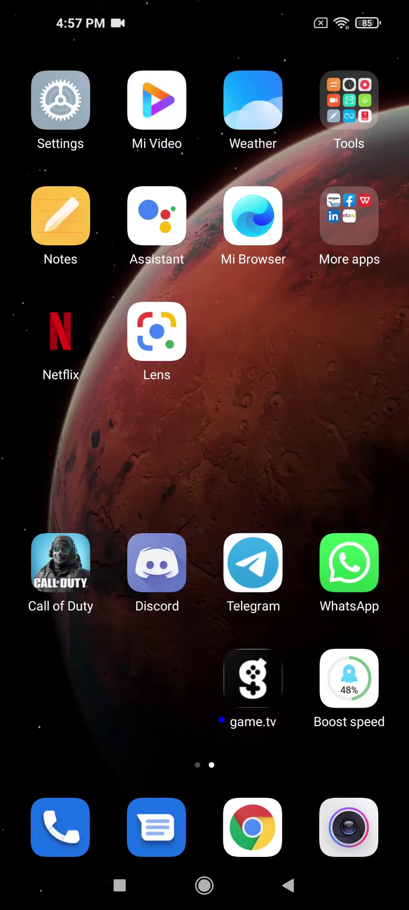
Switch via Recents from About phone to the Screen Recorder settings (Mic, 60fps, 2400*1080)
left_click_drag(320, 427, 71, 427)
left_click(119, 885)
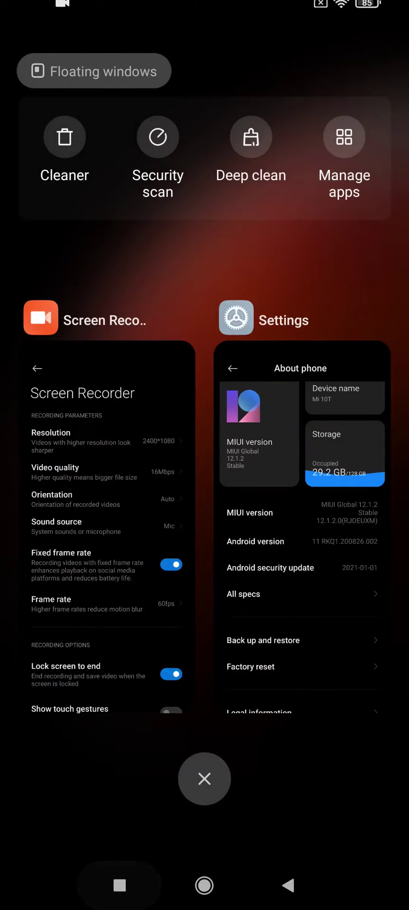
left_click(306, 497)
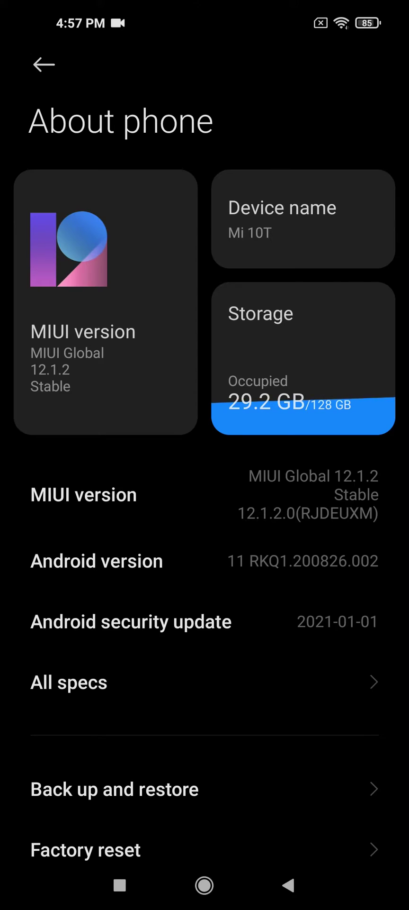
left_click(120, 885)
left_click(301, 526)
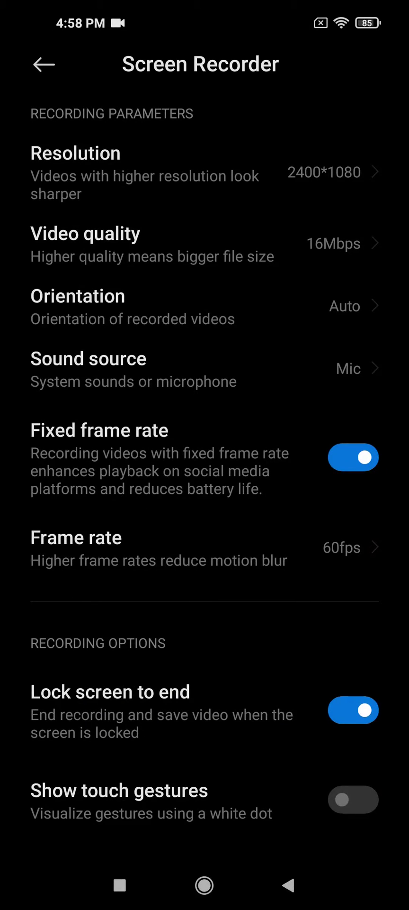
Go home and open the Game Turbo settings page from Security
key("Home")
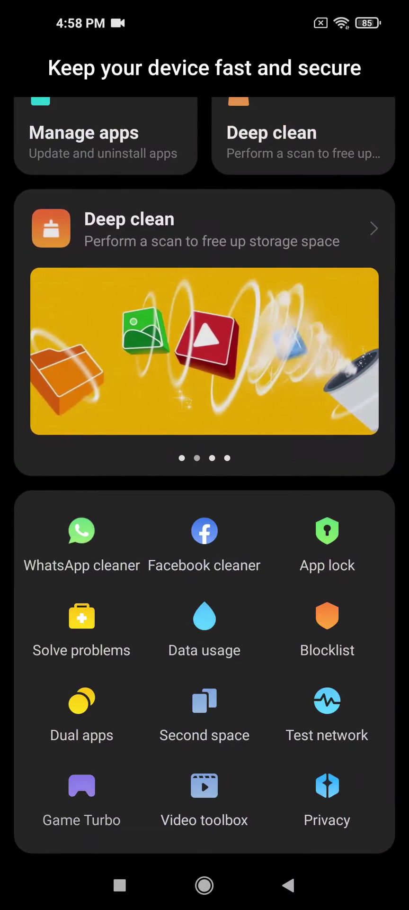
left_click(82, 835)
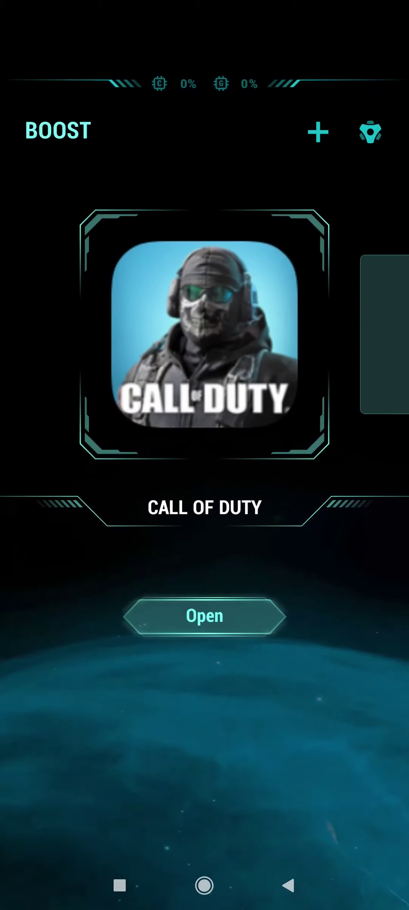
left_click(370, 131)
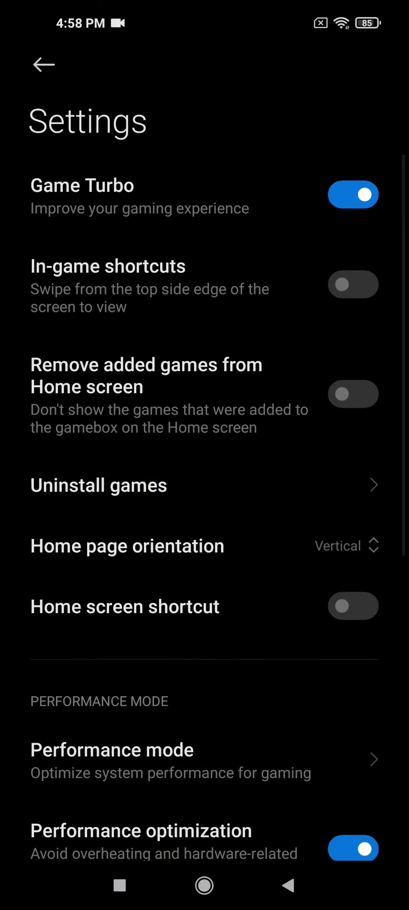
scroll(205, 498, "down", 2)
scroll(205, 498, "down", 3)
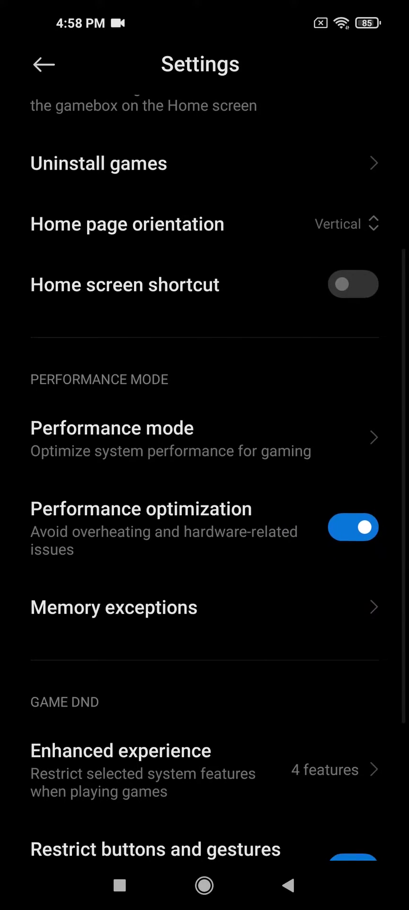
Switch on Enhanced audio under Game Turbo's Performance mode options
left_click(204, 431)
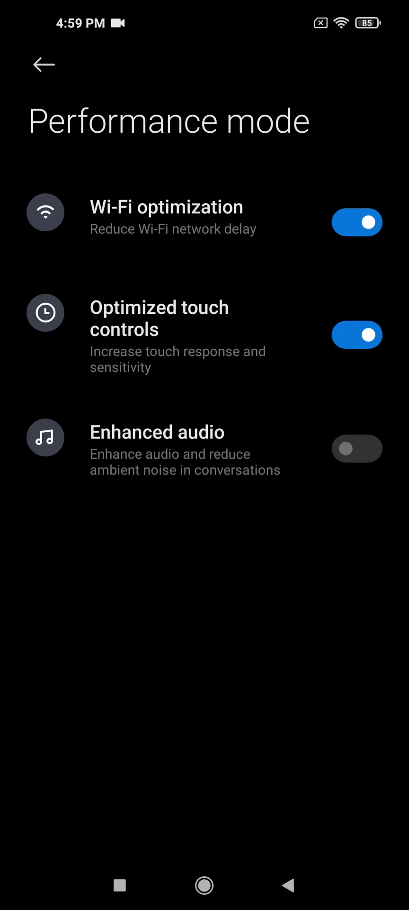
left_click(358, 448)
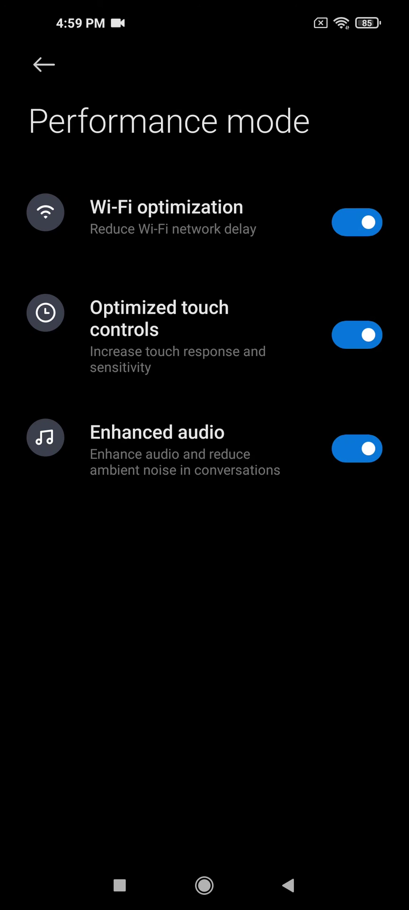